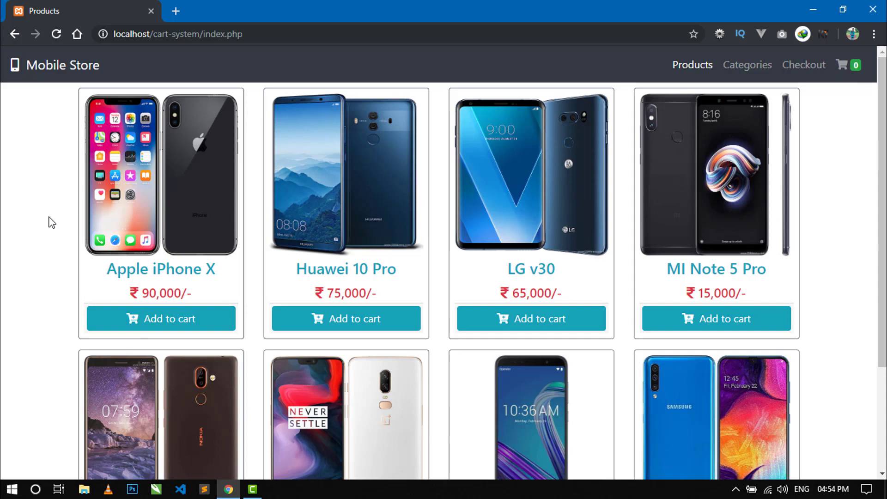
Highlight the Apple iPhone X name and price on the products page
scroll(51, 223, "down", 3)
scroll(52, 222, "up", 3)
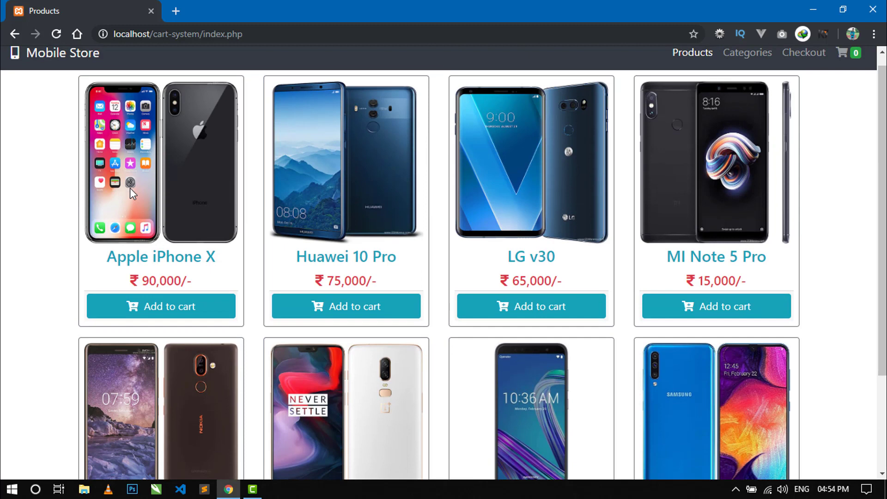
triple_click(160, 262)
triple_click(159, 281)
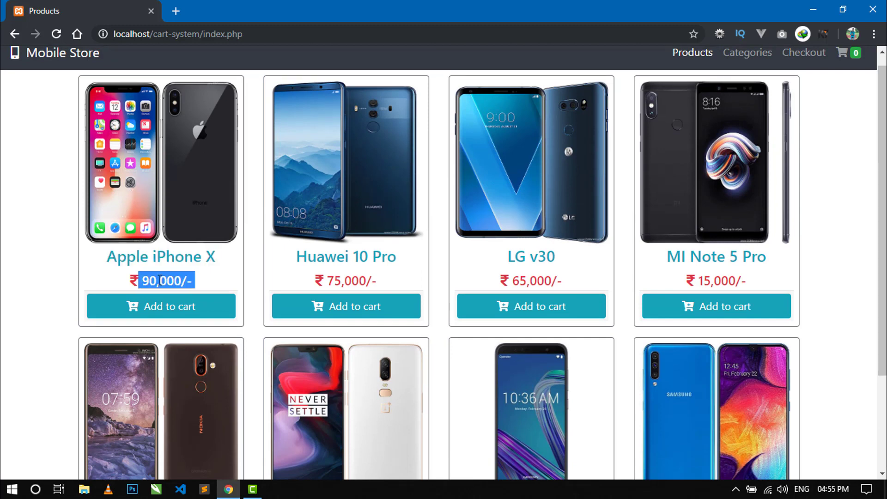
left_click(64, 284)
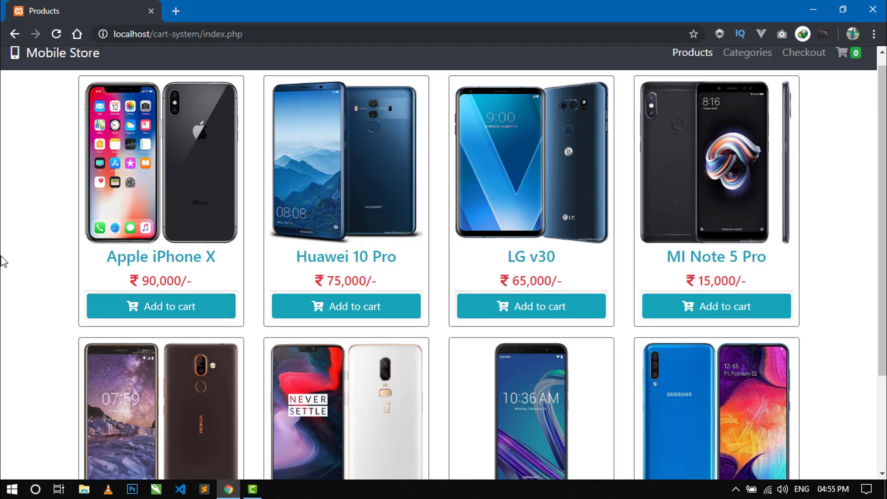
scroll(3, 261, "up", 1)
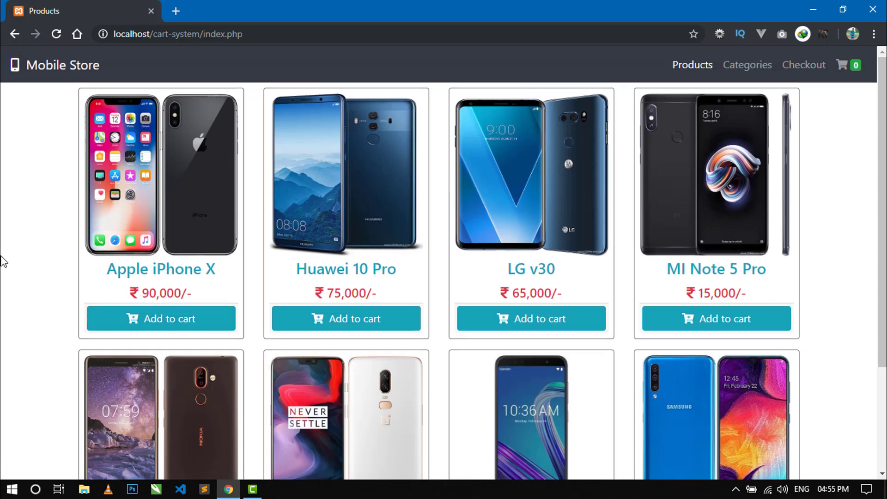
Add Apple iPhone X and One Plus 6 to the cart, dismissing each item-added alert
left_click(162, 327)
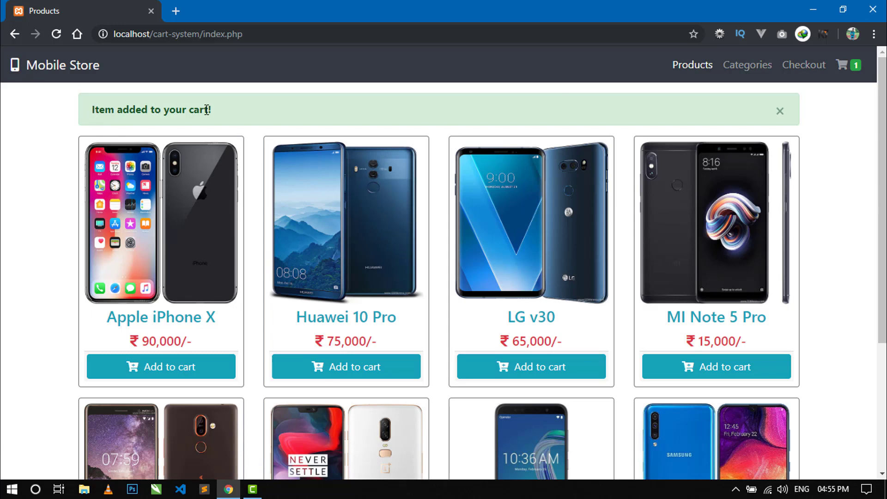
left_click(781, 112)
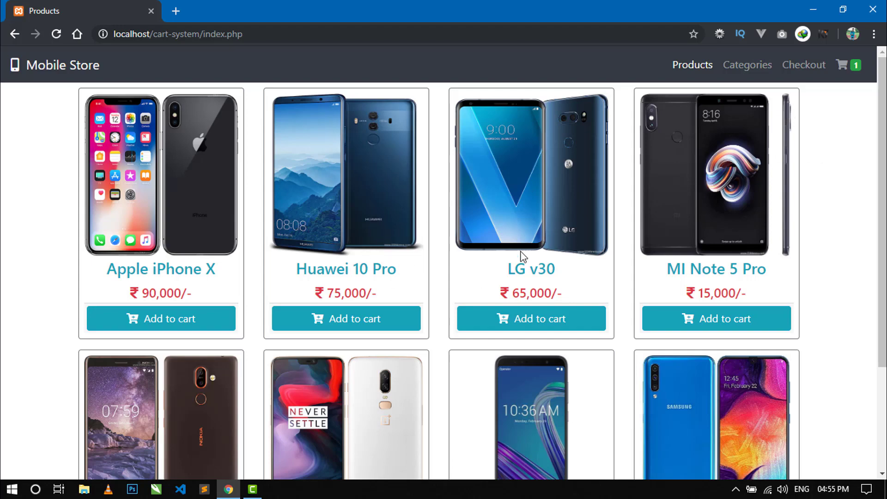
scroll(554, 244, "down", 3)
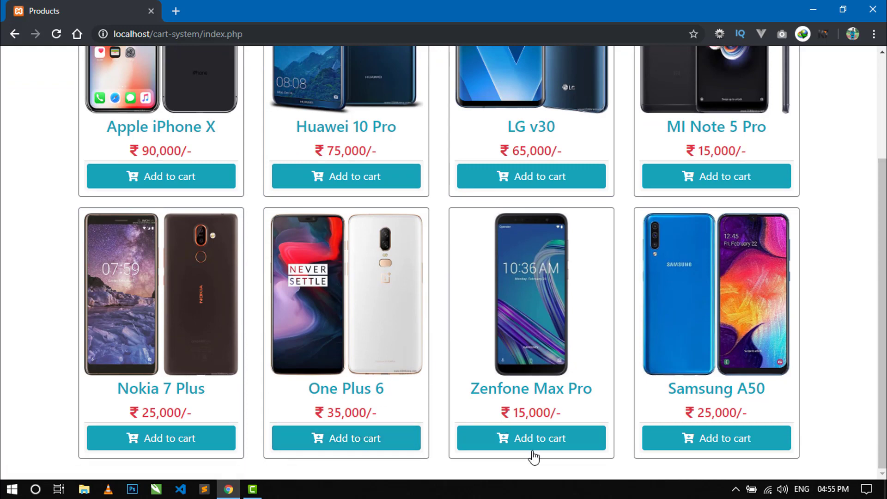
left_click(326, 439)
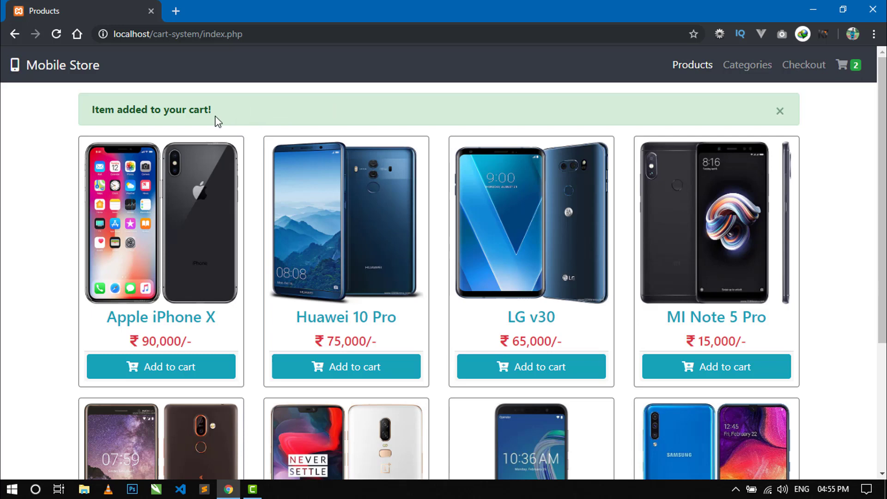
left_click(779, 112)
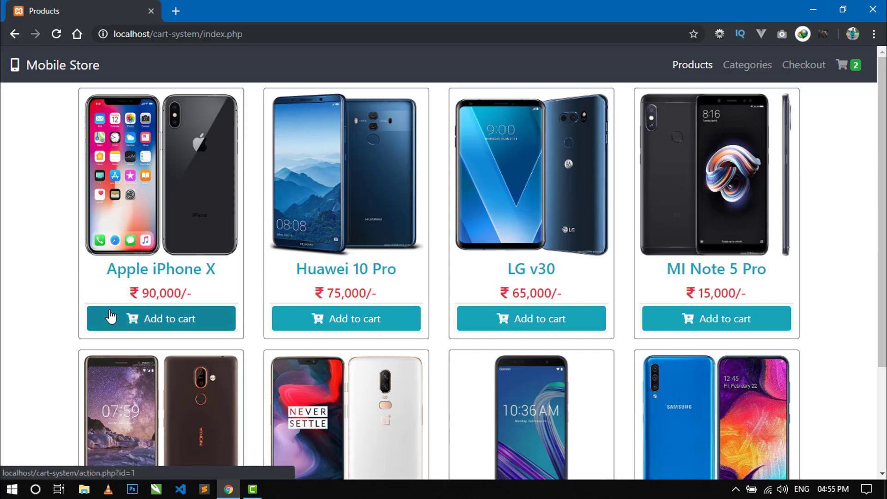
Retry adding Apple iPhone X (rejected as already in cart), then add Samsung A50
left_click(134, 324)
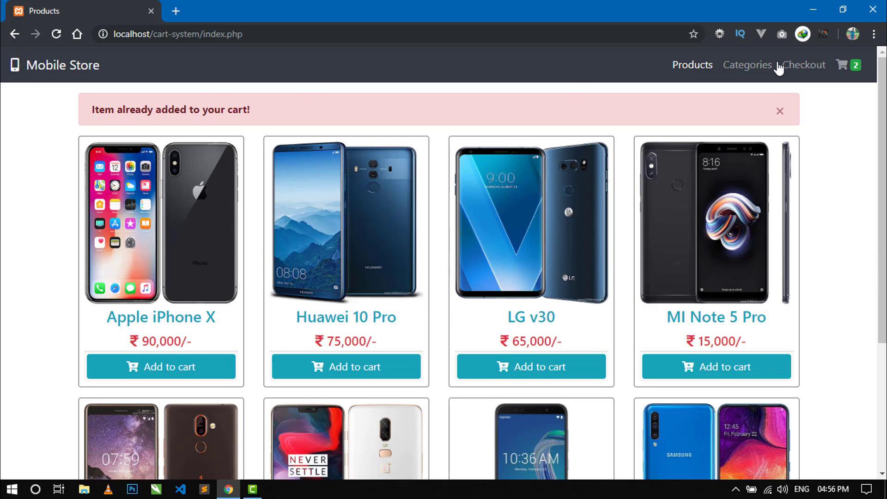
left_click(777, 111)
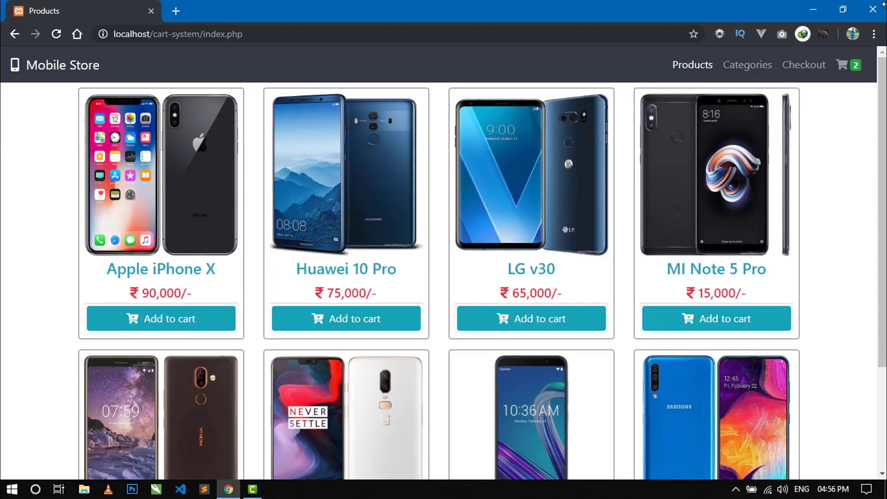
scroll(810, 213, "down", 3)
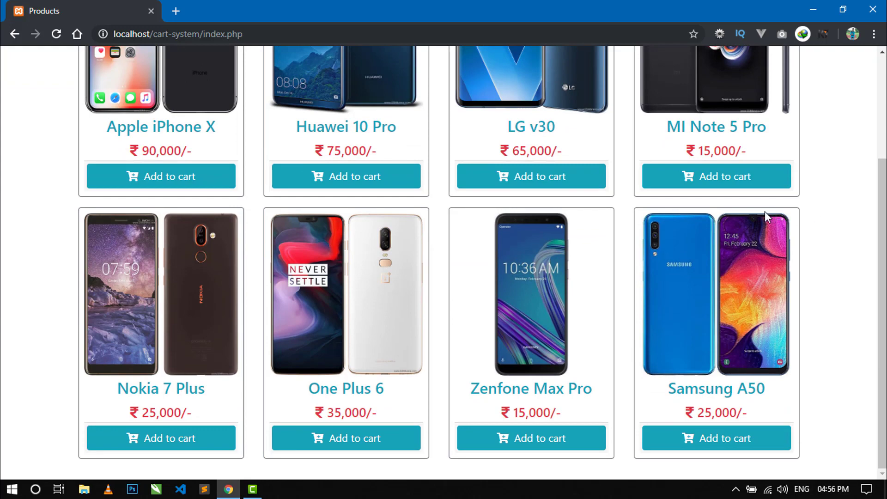
scroll(617, 226, "up", 3)
scroll(606, 220, "down", 1)
scroll(606, 221, "down", 2)
scroll(607, 226, "up", 3)
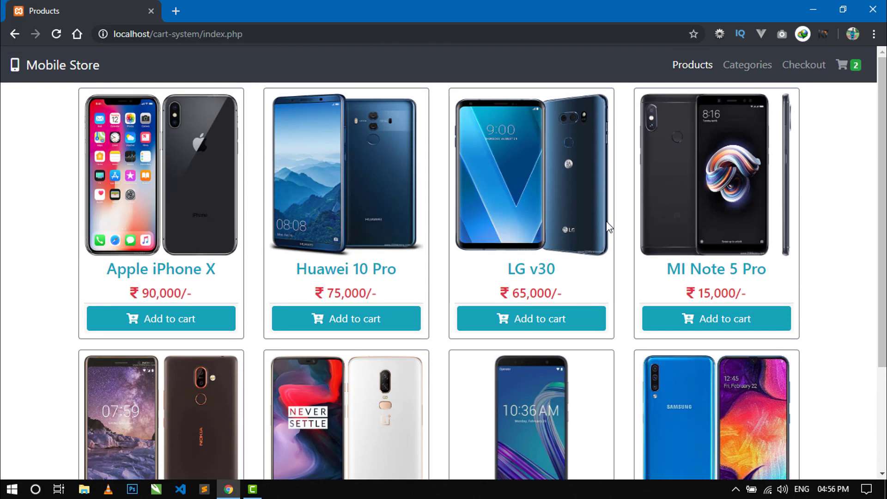
scroll(608, 227, "down", 3)
left_click(711, 432)
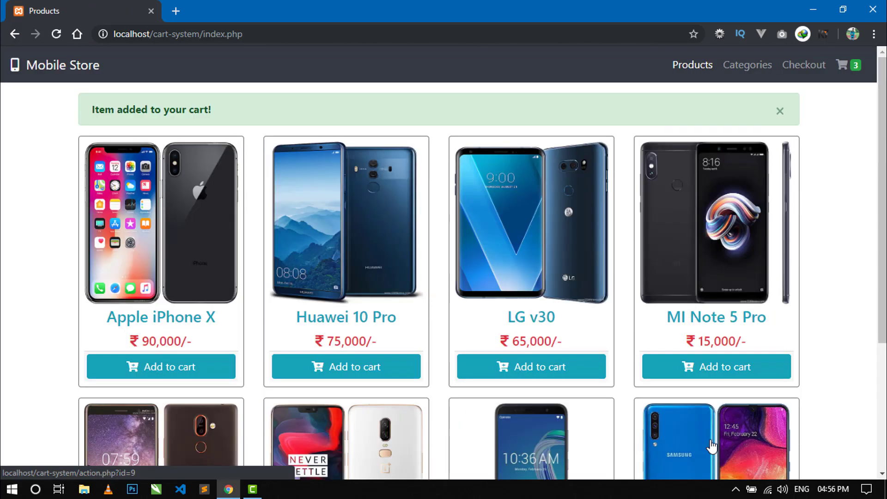
scroll(769, 406, "down", 3)
scroll(769, 406, "down", 1)
scroll(755, 333, "up", 4)
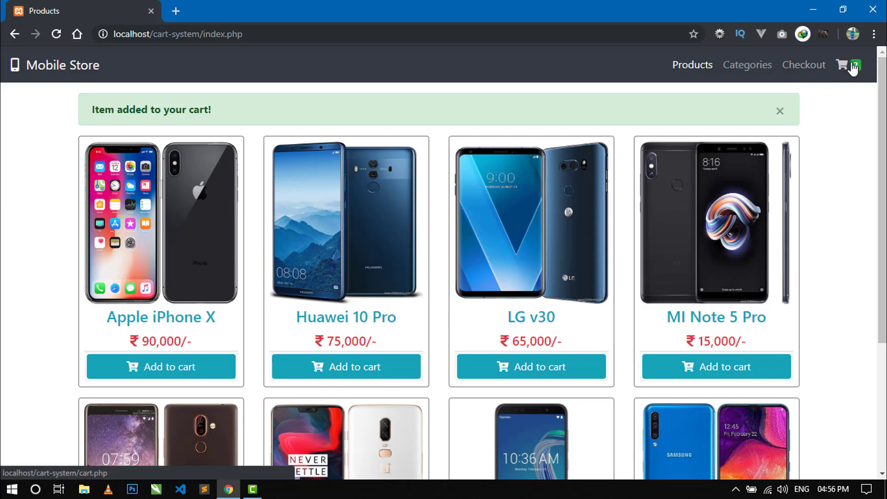
In the cart, raise Apple iPhone X and One Plus 6 to quantity 2, totalling ₹275,000.00
left_click(847, 74)
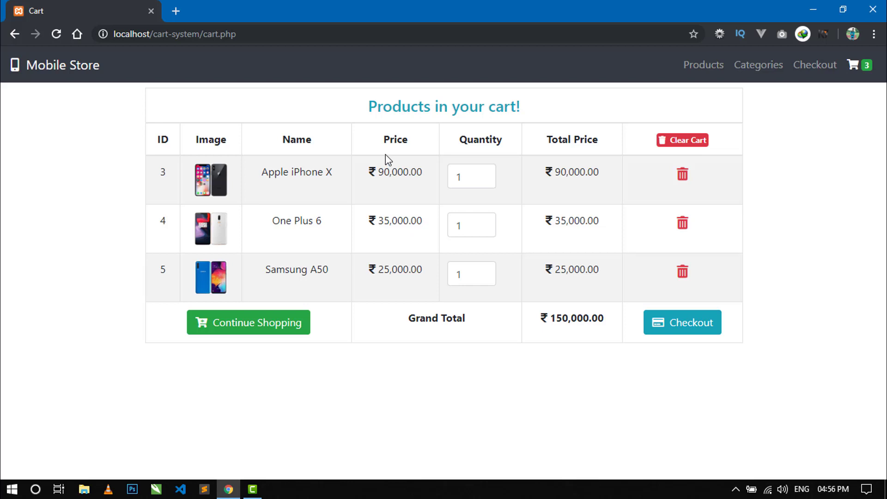
mouse_move(483, 180)
left_click(483, 174)
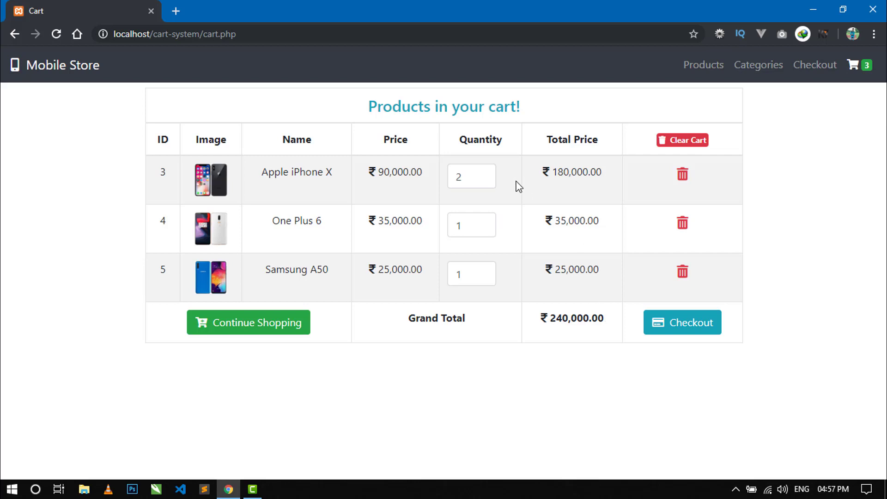
left_click(482, 222)
left_click_drag(555, 221, 600, 224)
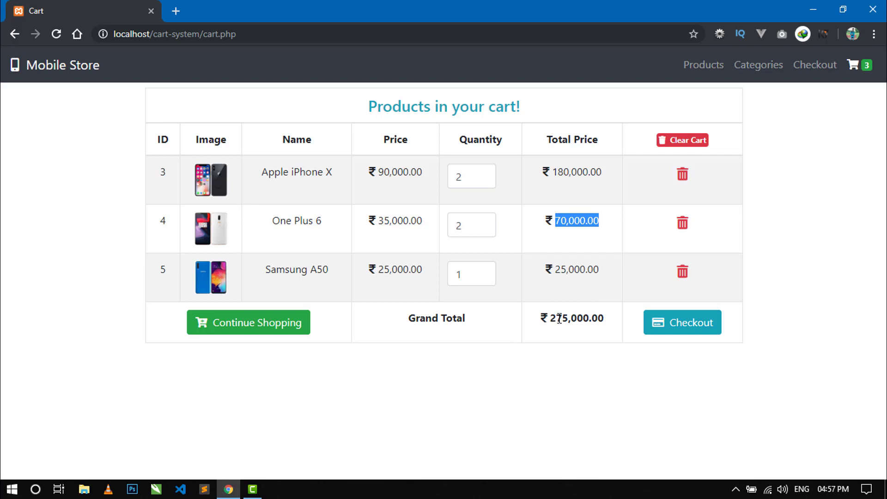
left_click_drag(551, 317, 604, 319)
left_click(592, 339)
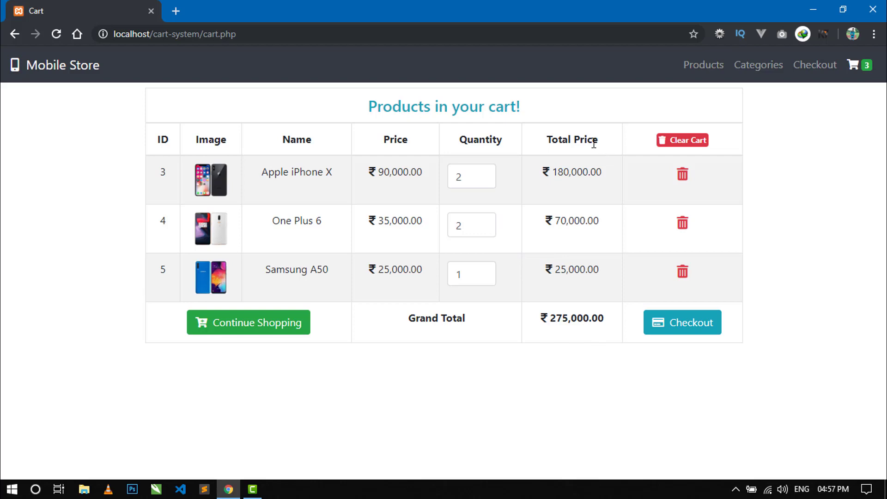
left_click(246, 329)
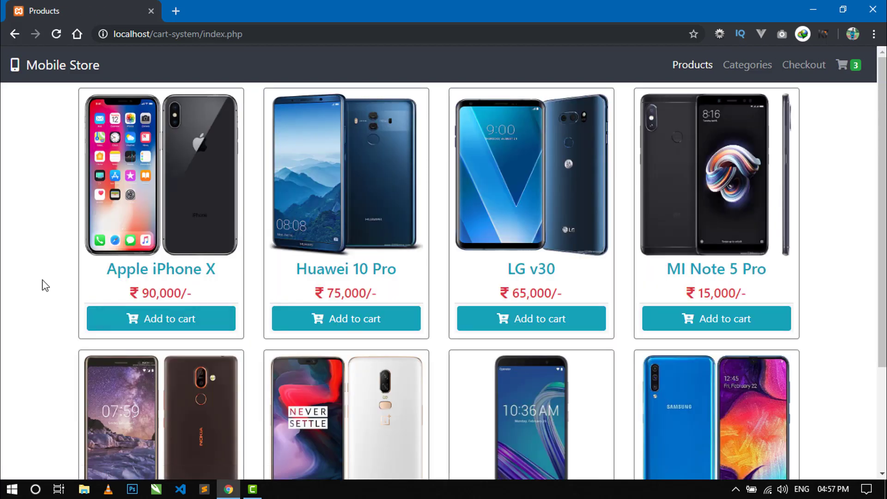
scroll(44, 284, "down", 3)
scroll(44, 283, "up", 3)
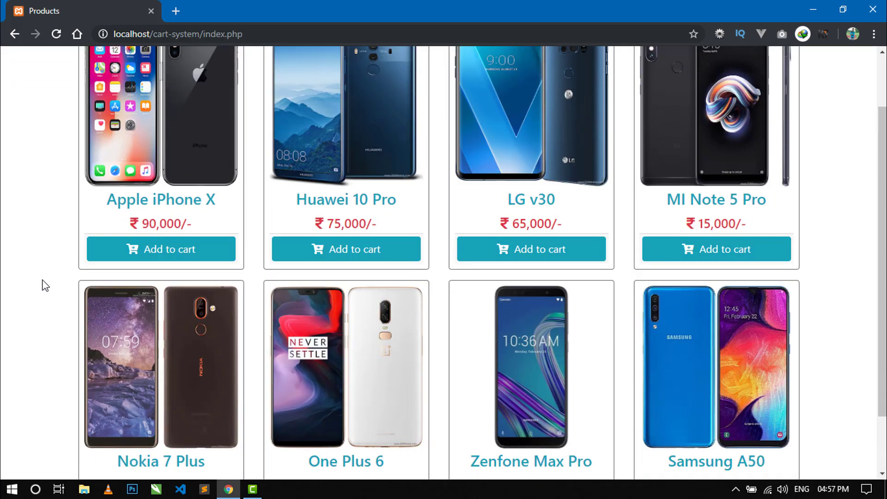
left_click(855, 70)
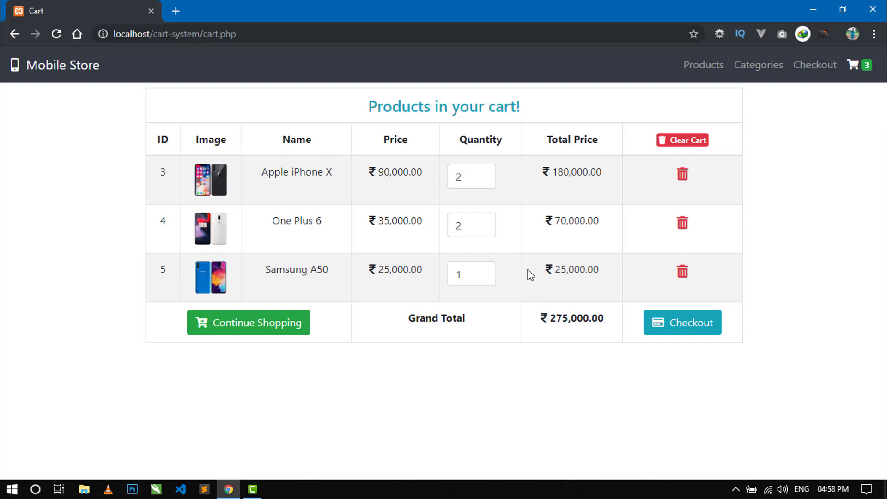
Delete the Samsung A50 row from the cart and confirm the removal
left_click(682, 273)
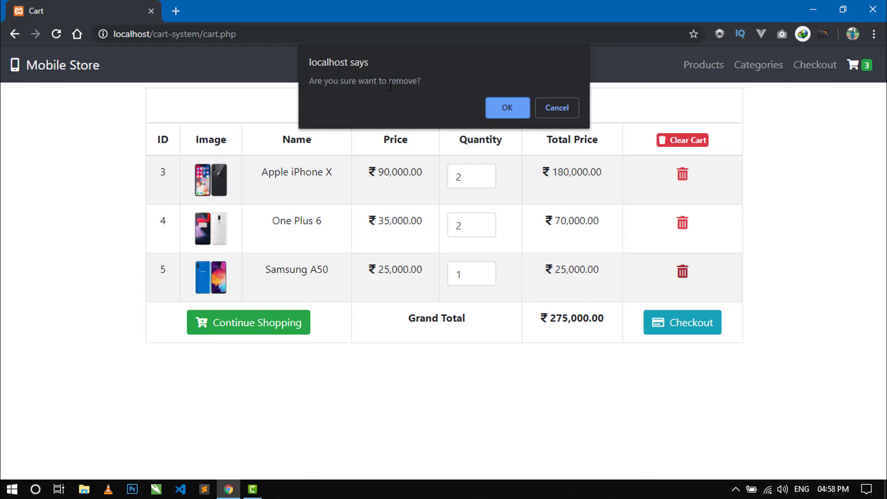
left_click(516, 107)
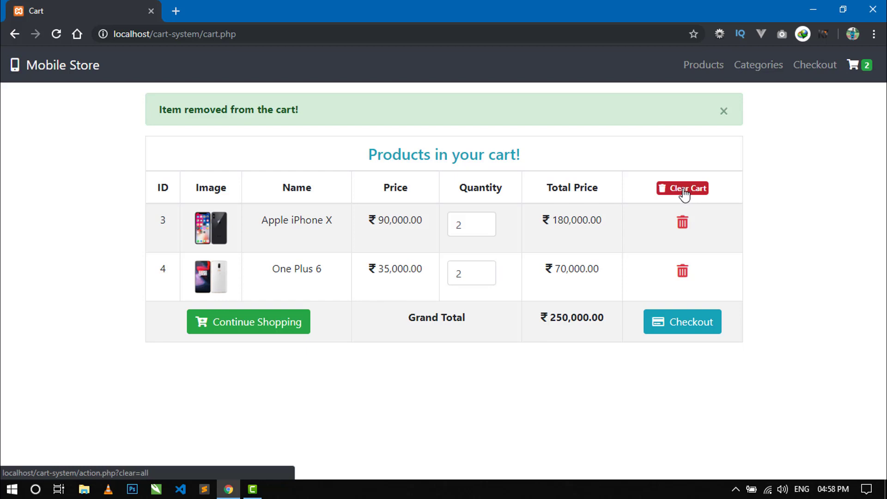
Clear the whole cart, return to Products, and add Apple iPhone X again
left_click(692, 194)
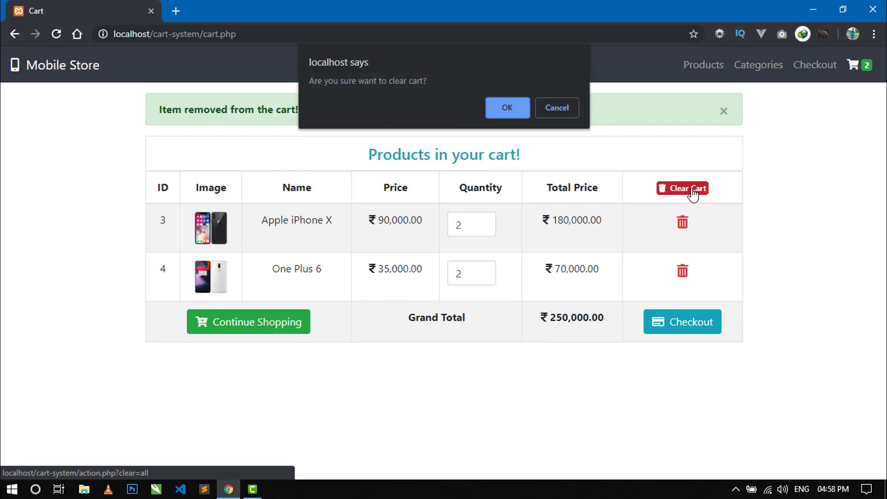
left_click(502, 109)
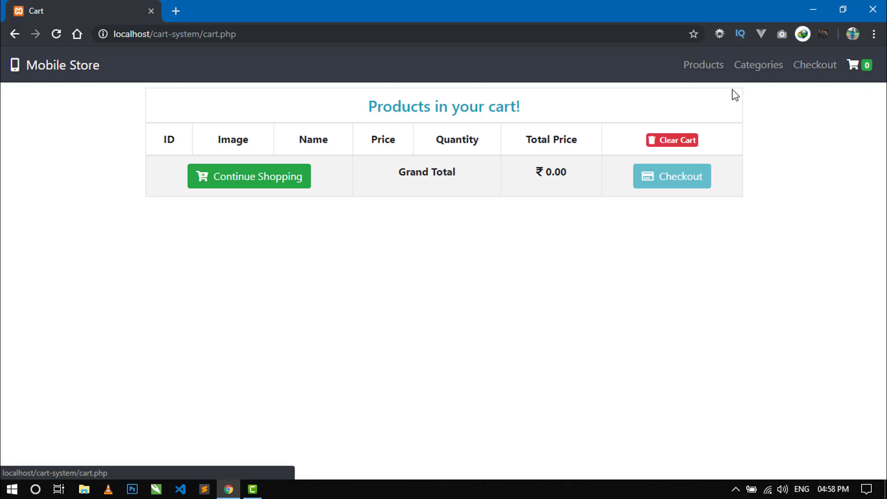
left_click(700, 73)
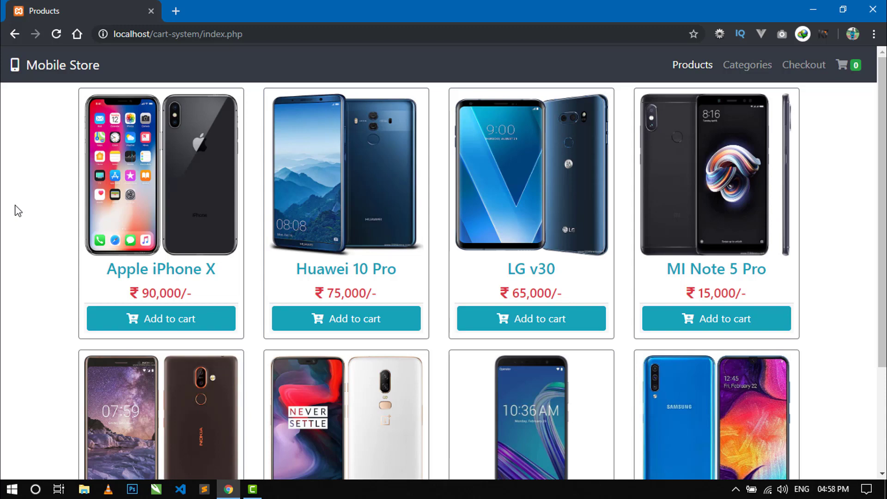
scroll(17, 209, "down", 3)
scroll(17, 209, "up", 3)
left_click(192, 327)
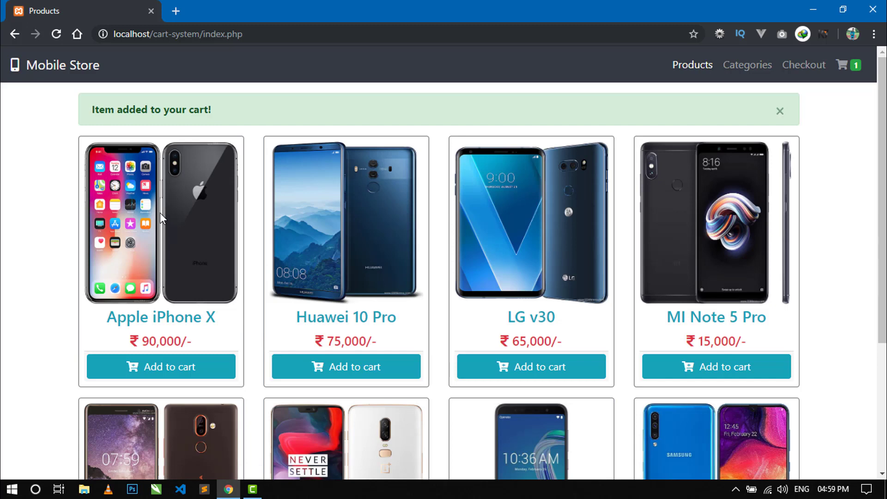
Add Huawei 10 Pro and LG v30 to the cart, bringing the count to 3
left_click(370, 368)
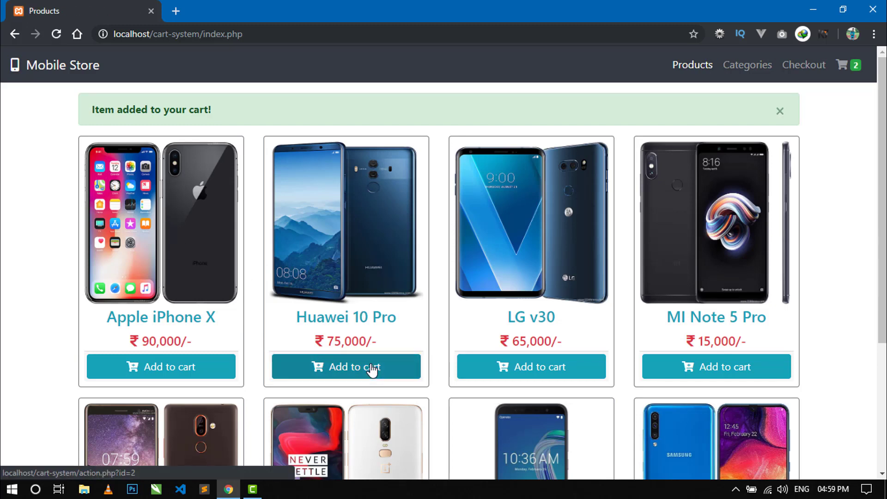
left_click(523, 365)
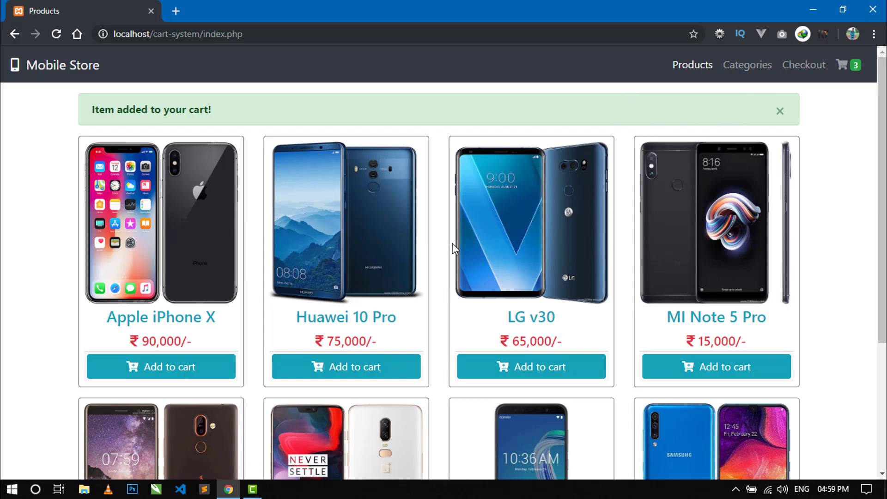
Open the cart and set Huawei 10 Pro to quantity 2, grand total ₹305,000.00
left_click(843, 65)
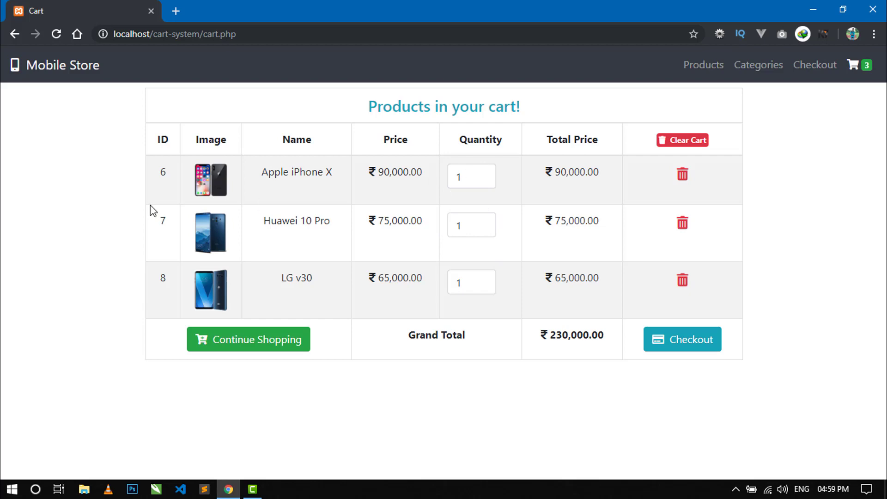
left_click(482, 224)
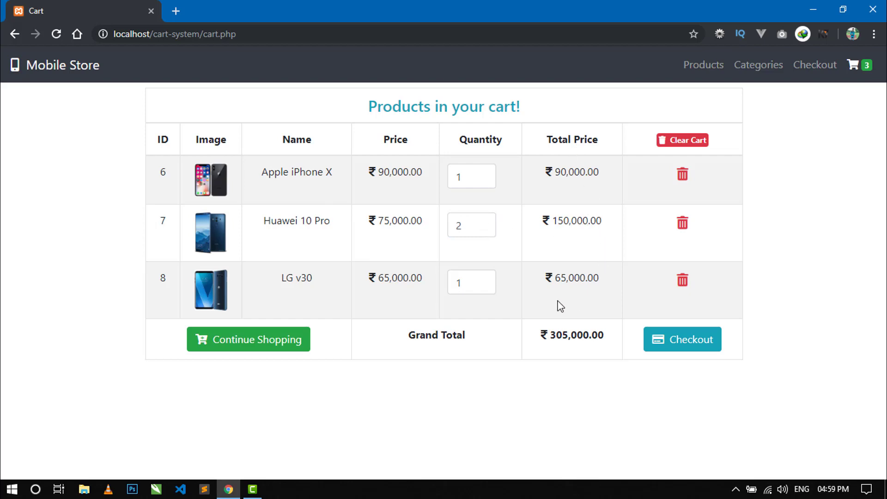
left_click_drag(551, 334, 605, 333)
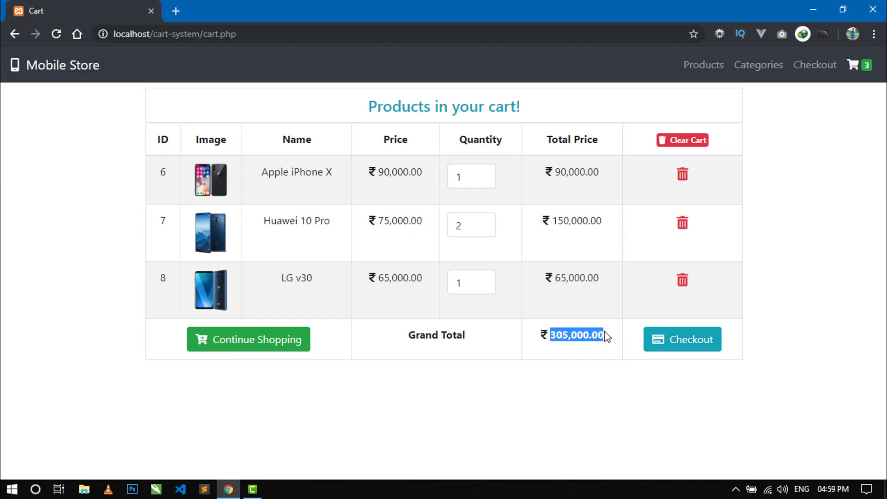
left_click(851, 208)
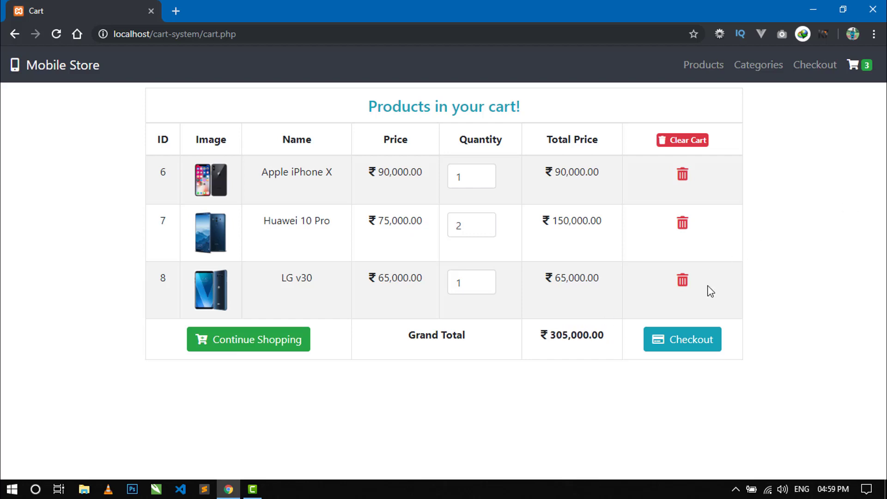
Proceed to checkout and highlight the iPhone X(1) and Huawei 10 Pro(2) summary entries
left_click(687, 344)
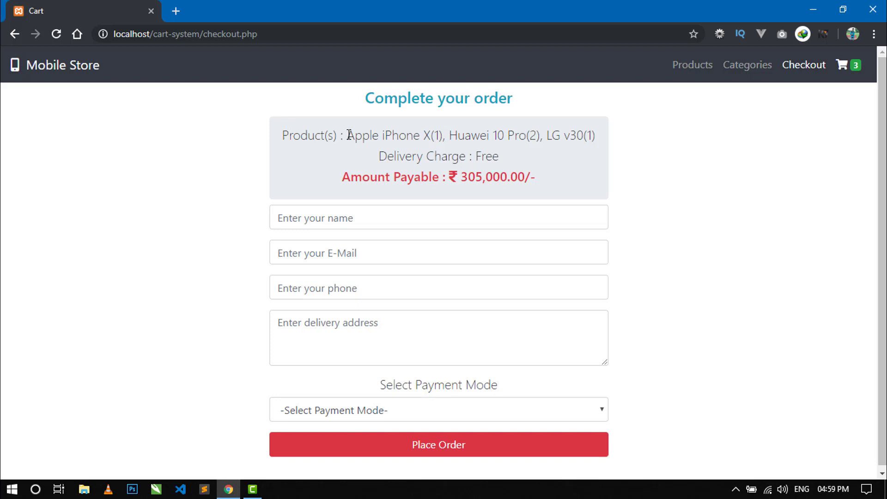
left_click_drag(351, 134, 439, 133)
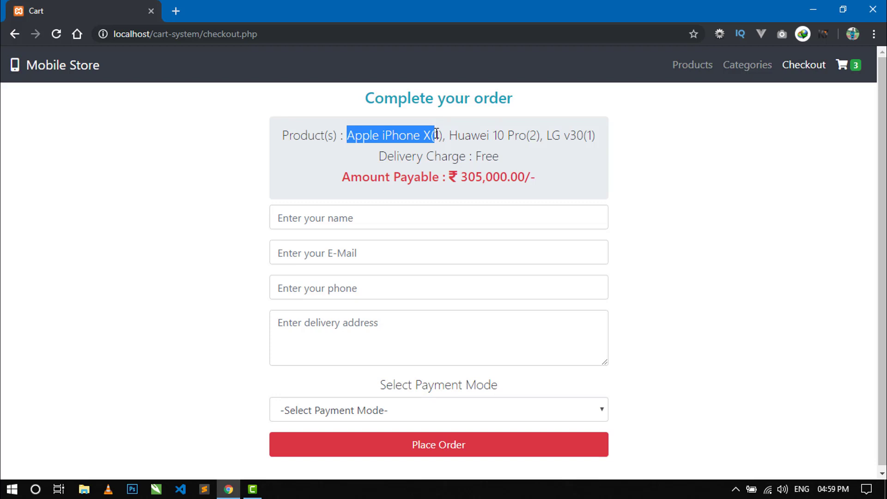
left_click(435, 137)
double_click(437, 137)
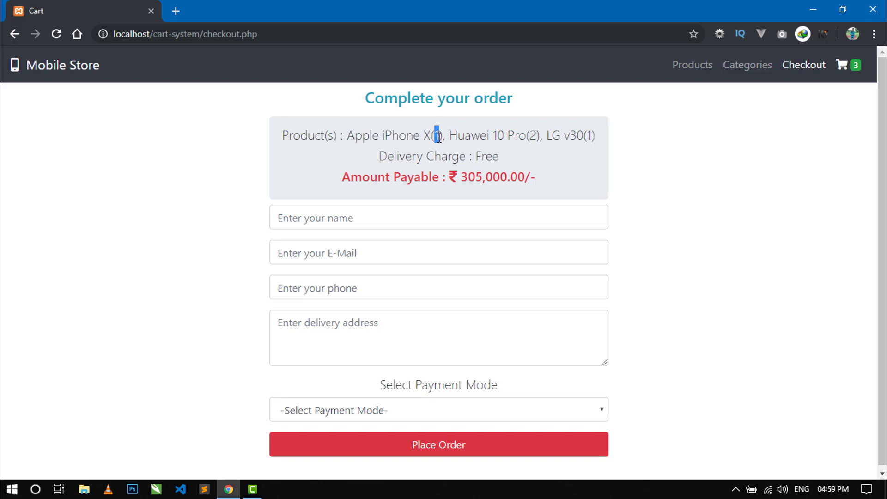
left_click(412, 138)
double_click(437, 137)
left_click(469, 148)
left_click_drag(451, 138, 521, 137)
left_click(521, 137)
double_click(535, 135)
left_click(590, 135)
Point out the free delivery charge and ₹305,000.00 amount payable in the summary
left_click(585, 207)
left_click(515, 172)
left_click_drag(384, 152, 493, 156)
left_click(493, 156)
left_click_drag(349, 179, 485, 174)
left_click(484, 174)
scroll(485, 176, "down", 1)
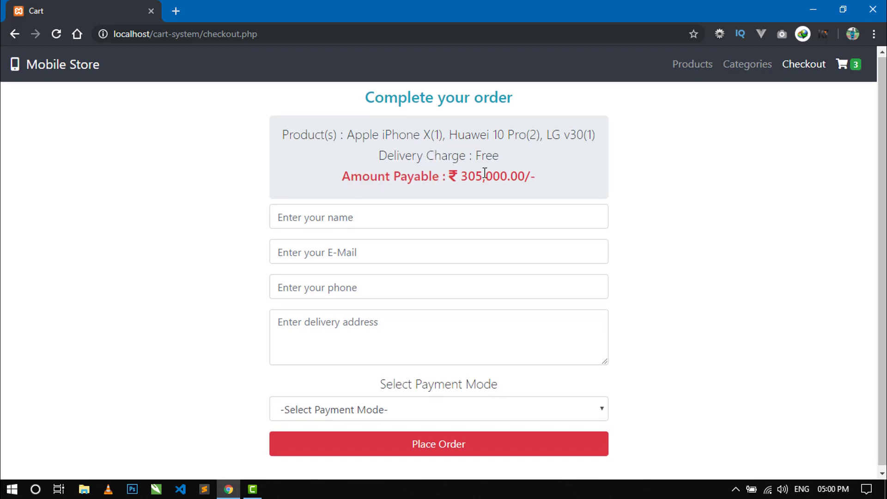
Enter the buyer's name, e-mail address and phone number in the checkout form
left_click(322, 218)
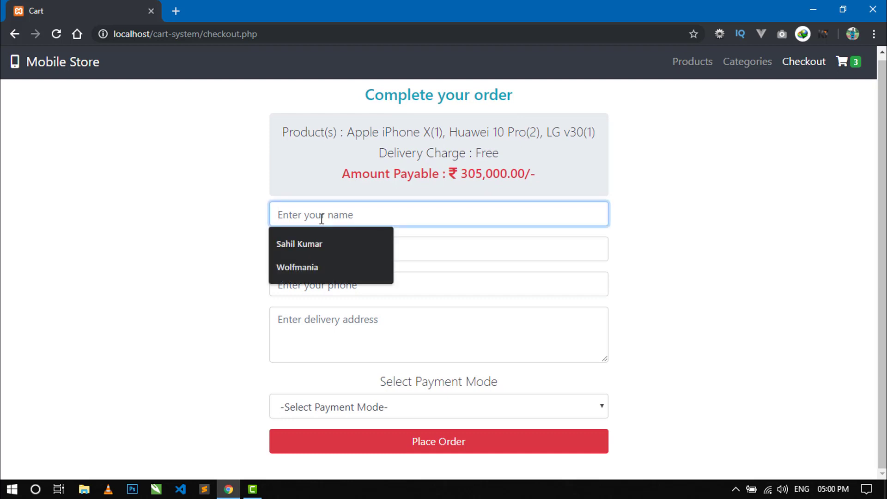
left_click(257, 222)
left_click(285, 214)
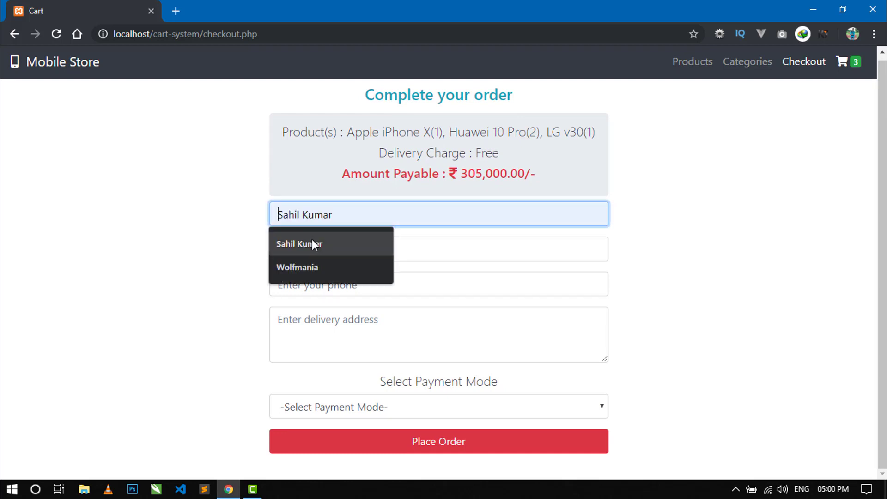
left_click(245, 217)
left_click(317, 211)
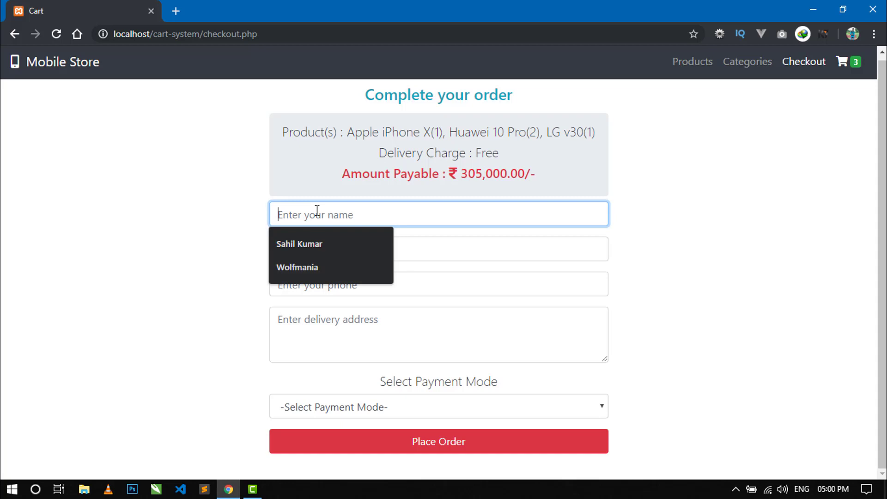
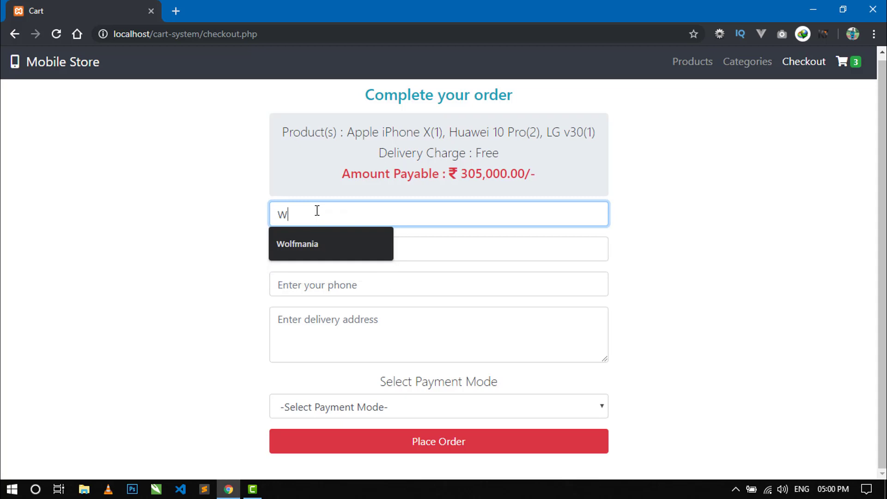
key("Tab")
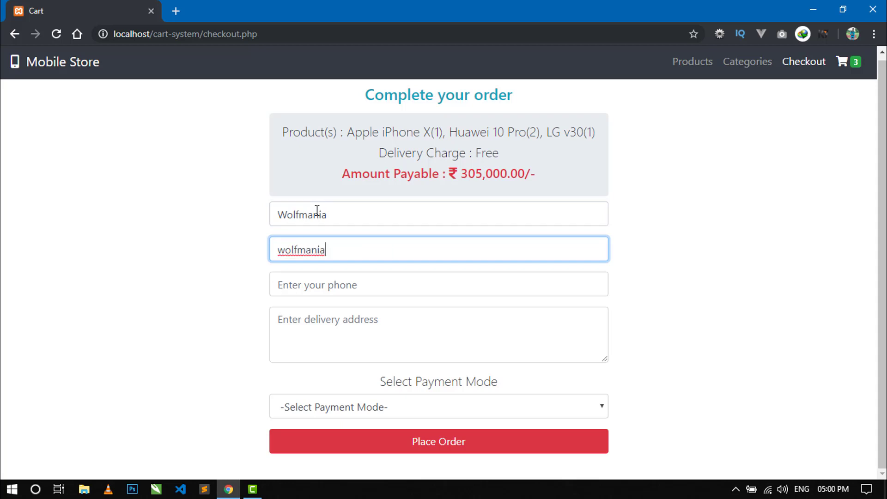
key("Tab")
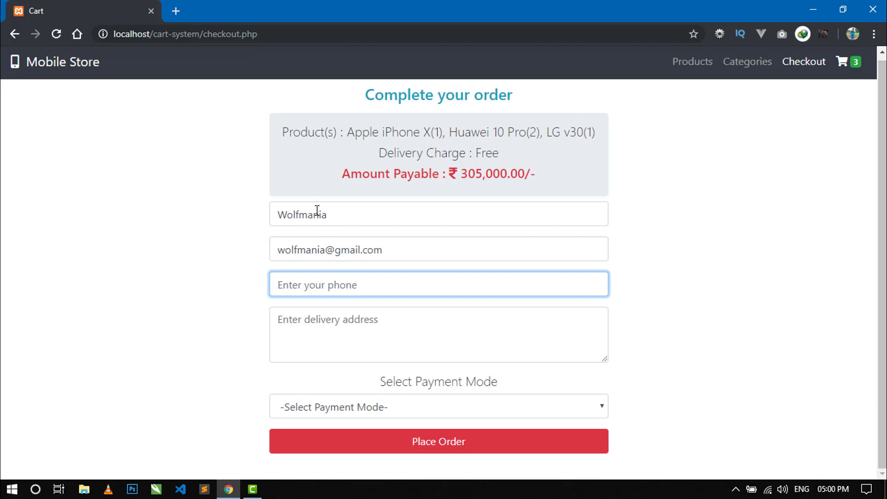
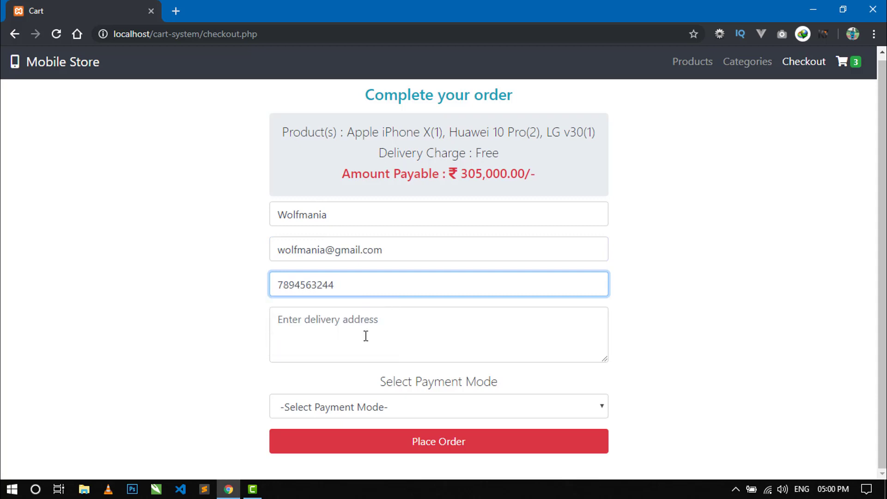
Type the buyer's delivery address into the address field, fixing typos
left_click(365, 338)
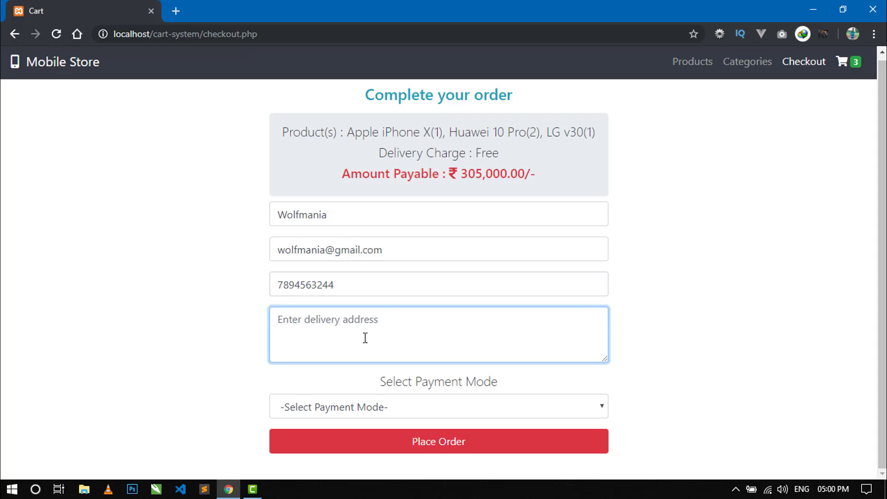
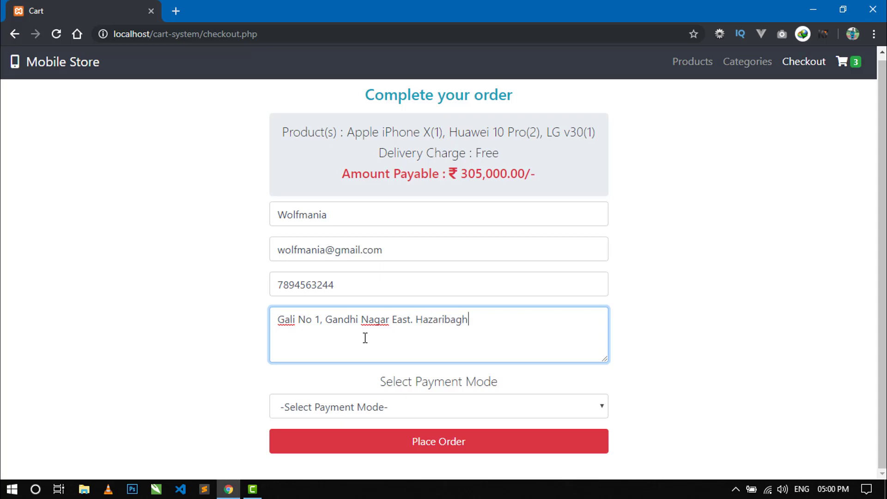
Choose Cash On Delivery as the payment mode and place the ₹305,000.00 order
left_click(419, 407)
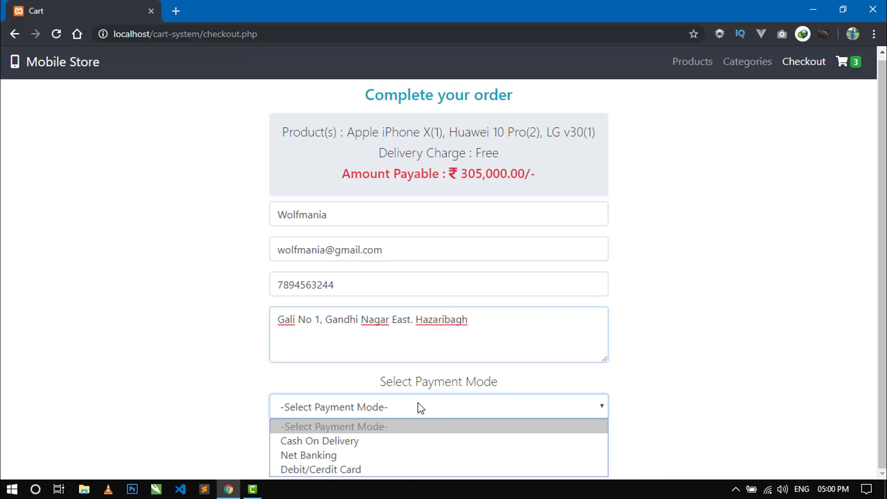
left_click(420, 407)
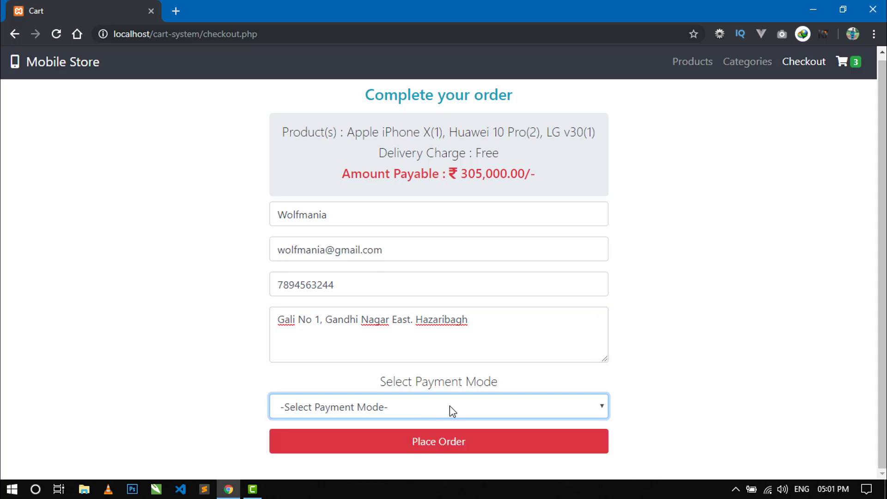
left_click(519, 415)
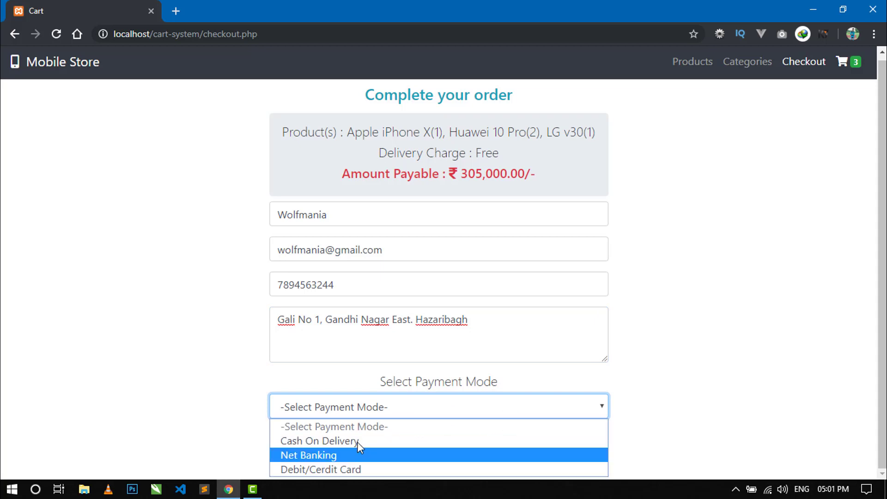
left_click(325, 441)
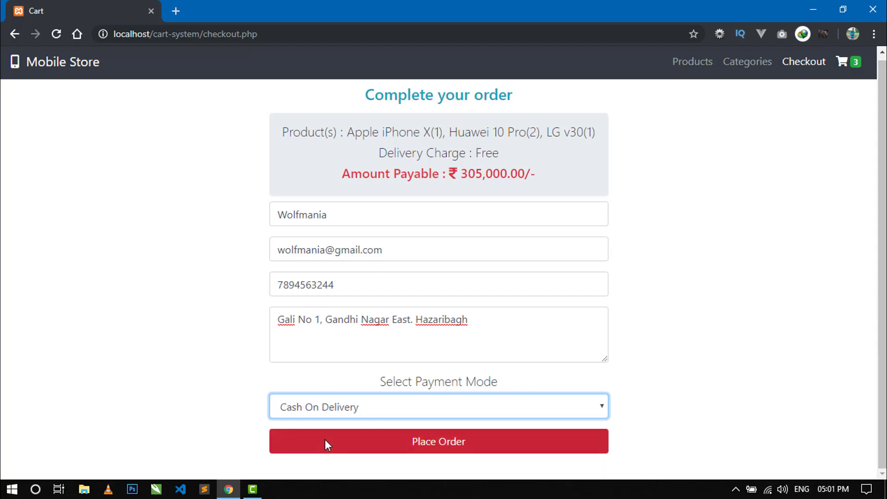
left_click(426, 453)
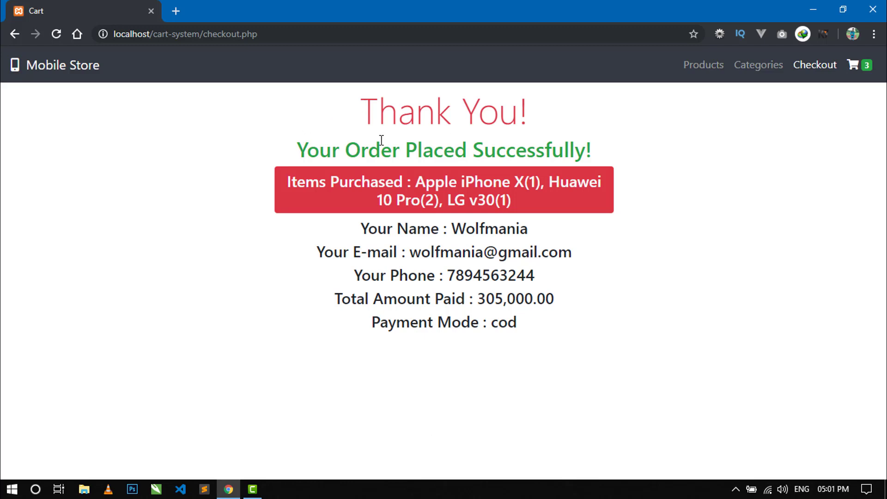
left_click_drag(294, 190, 365, 183)
left_click(428, 184)
left_click_drag(428, 185, 513, 200)
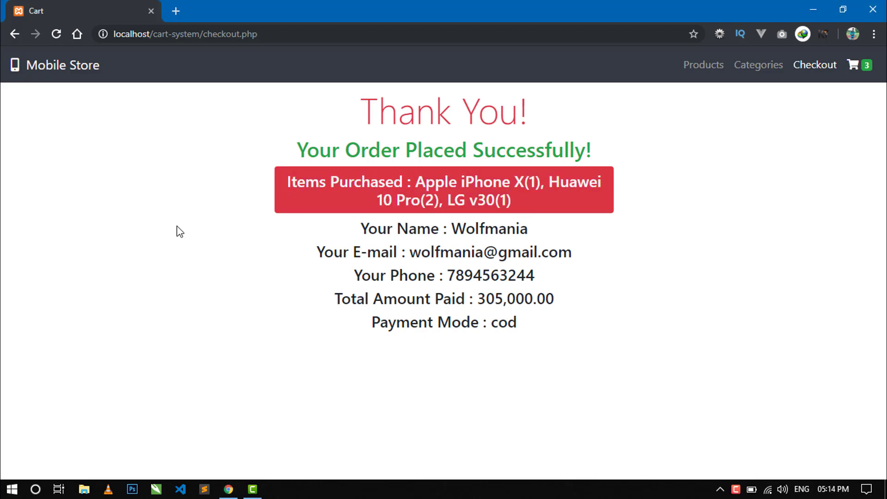